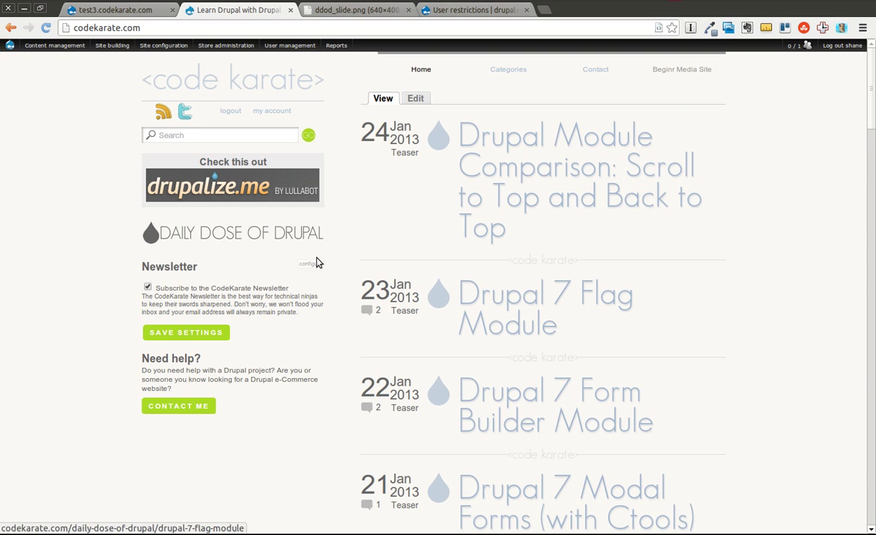
Log out of codekarate.com, view the Daily Dose of Drupal videos, then switch to test3.codekarate.com.
{"action": "left_click", "coordinate": [323, 14]}
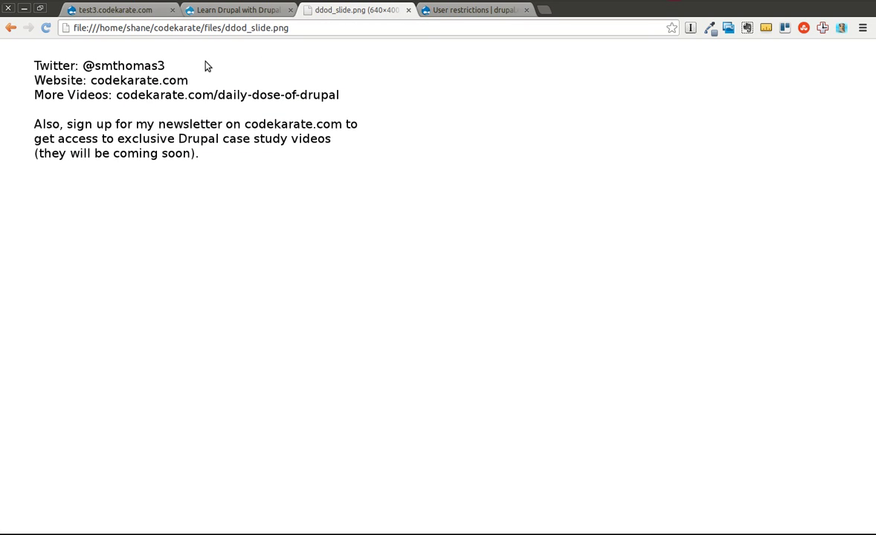
{"action": "left_click", "coordinate": [216, 10]}
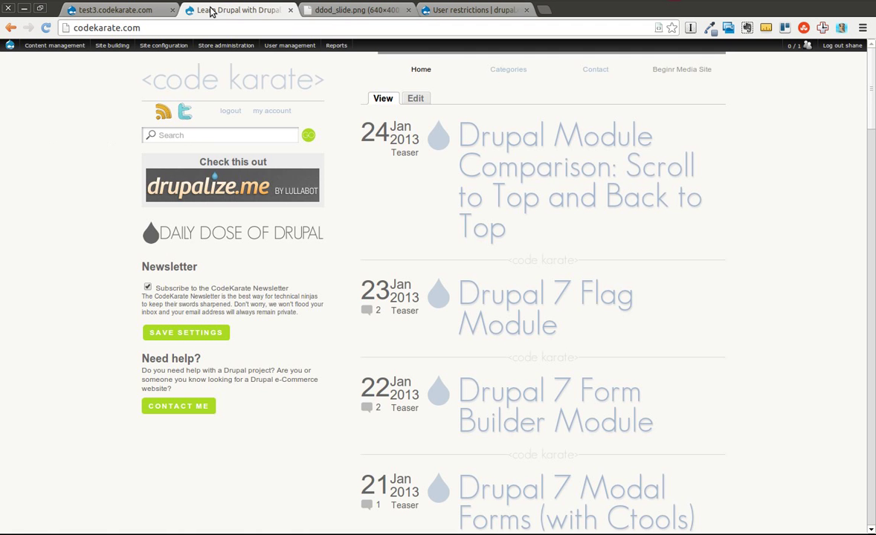
{"action": "left_click", "coordinate": [226, 113]}
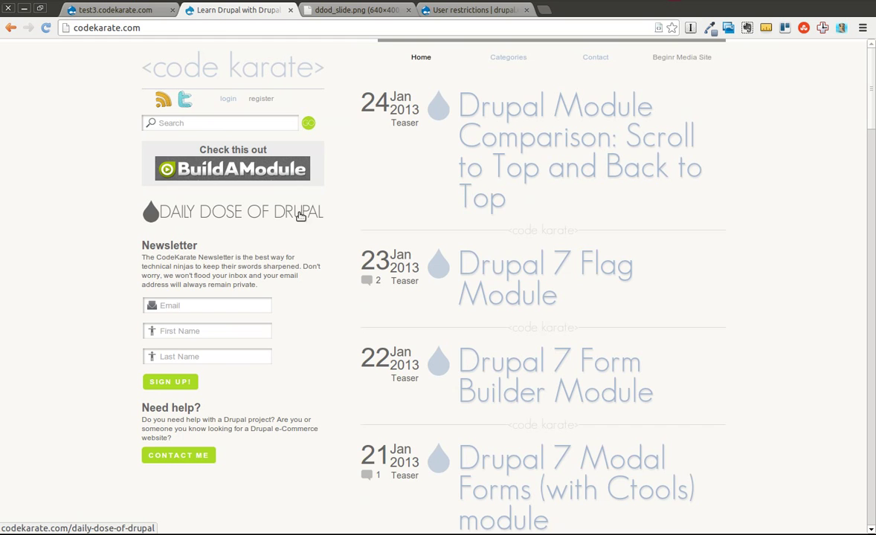
{"action": "left_click", "coordinate": [279, 217]}
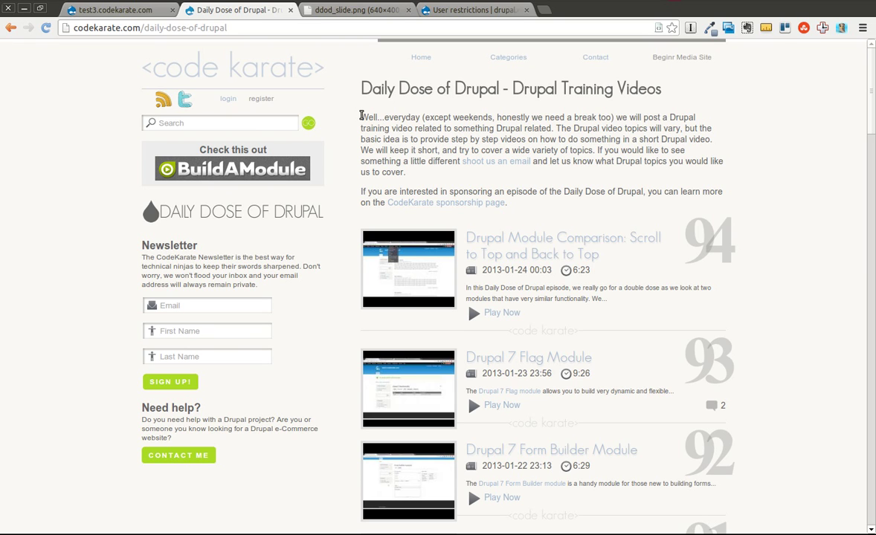
{"action": "left_click", "coordinate": [138, 14]}
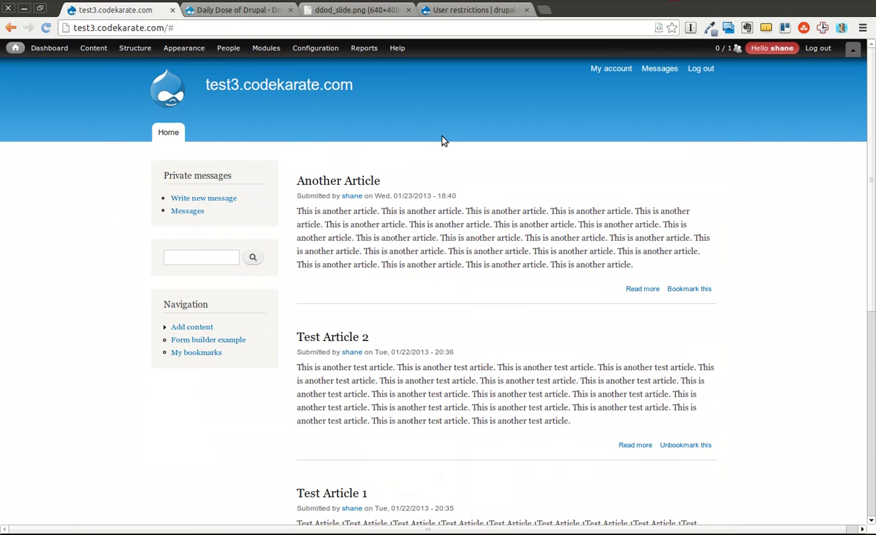
Block IP address 192.168.38.92 under Configuration > People > IP address blocking.
{"action": "mouse_move", "coordinate": [308, 49]}
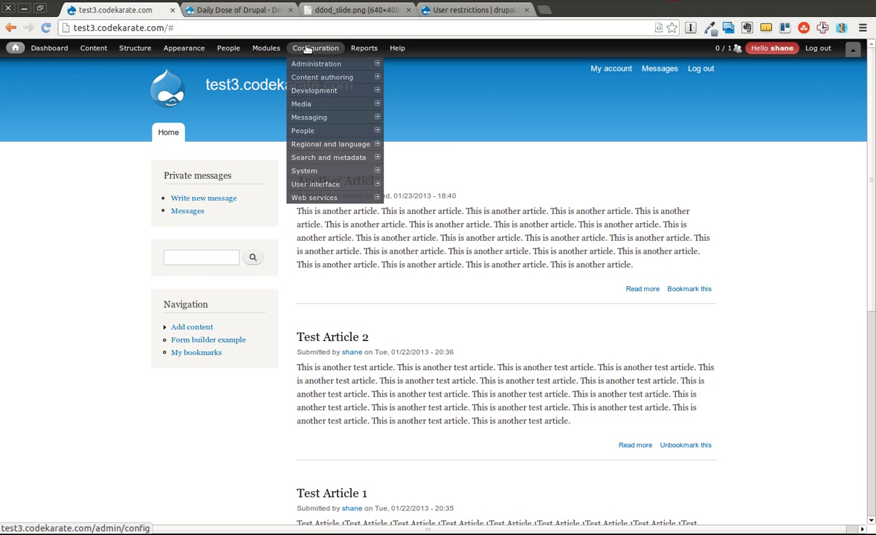
{"action": "mouse_move", "coordinate": [340, 144]}
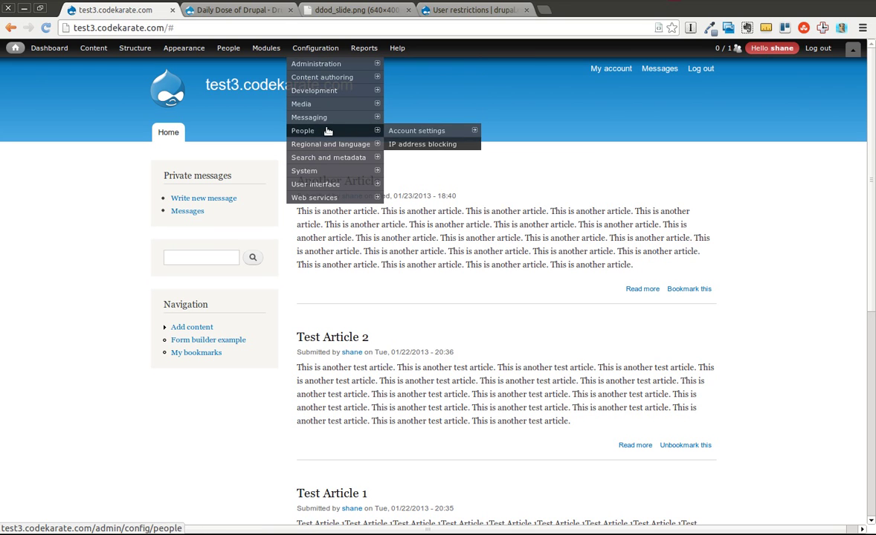
{"action": "left_click", "coordinate": [431, 145]}
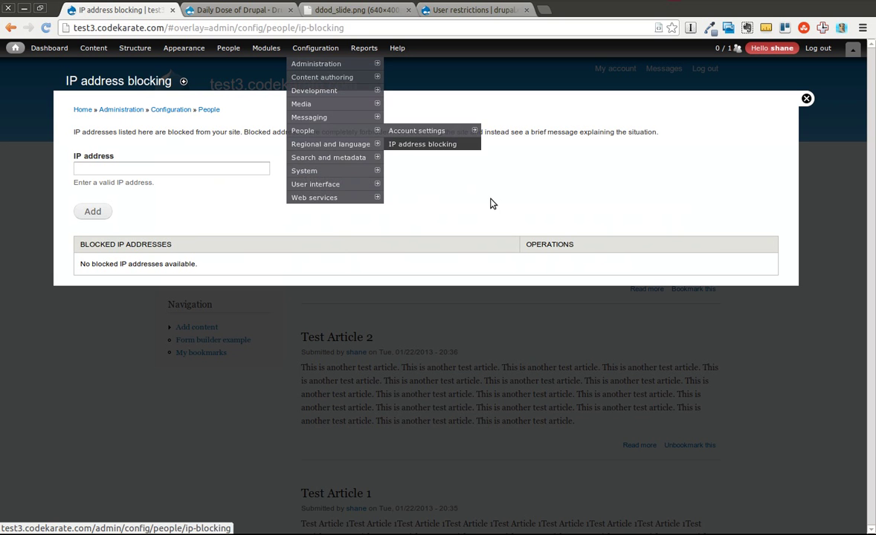
{"action": "left_click", "coordinate": [209, 164]}
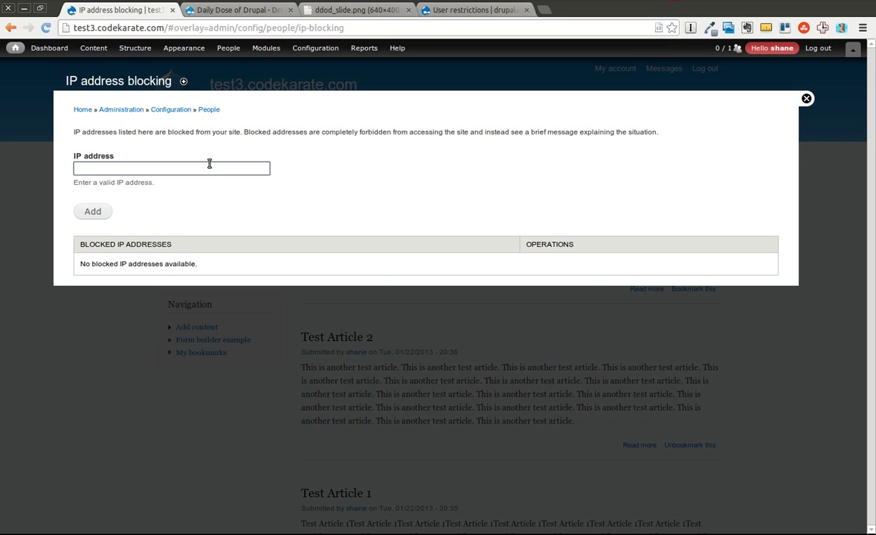
{"action": "type", "text": "192.168.38.92"}
{"action": "left_click", "coordinate": [177, 221]}
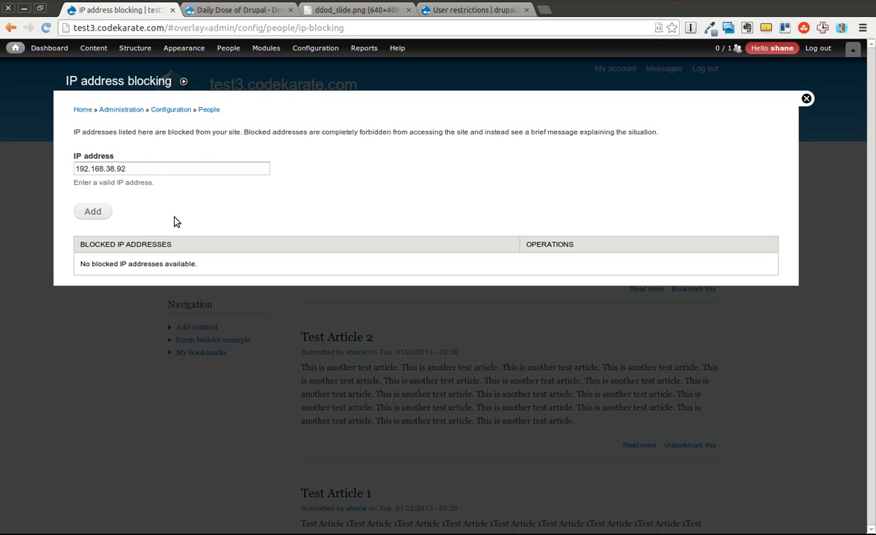
{"action": "left_click", "coordinate": [93, 212]}
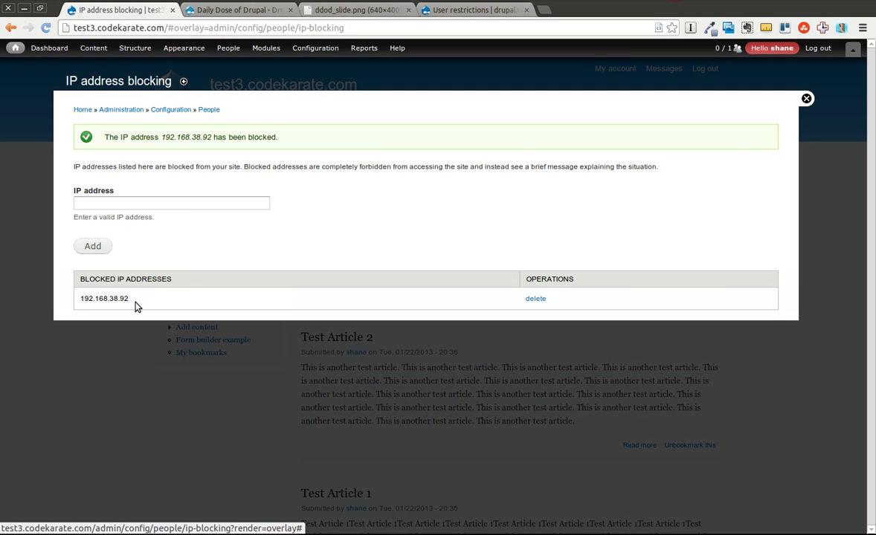
{"action": "left_click_drag", "start_coordinate": [136, 306], "coordinate": [74, 298]}
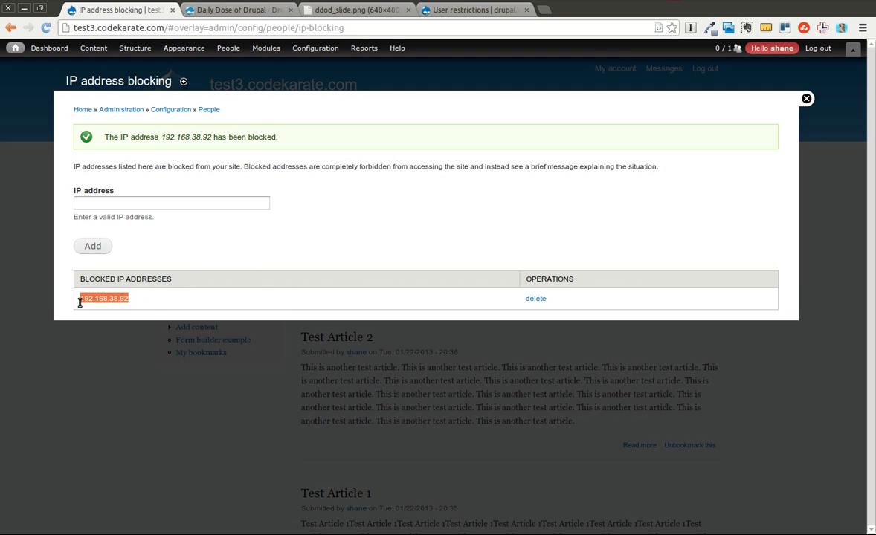
{"action": "left_click", "coordinate": [167, 260]}
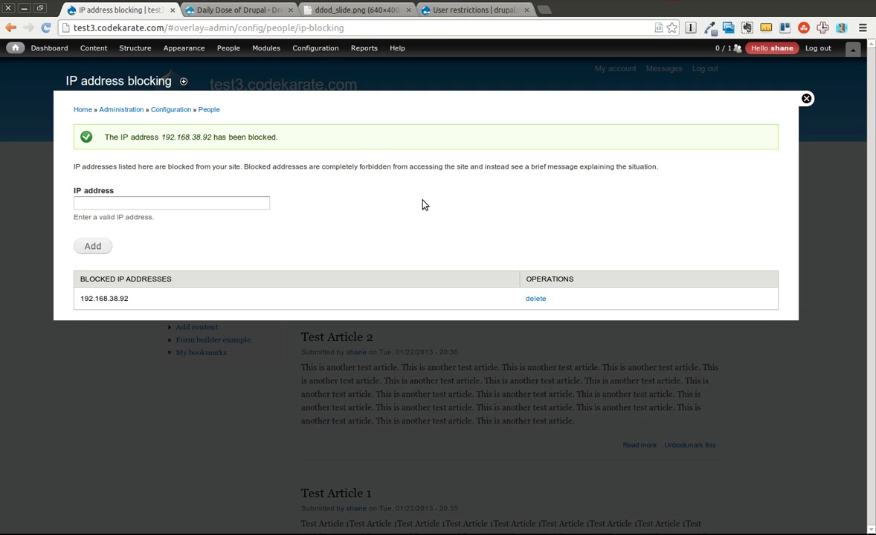
{"action": "left_click", "coordinate": [537, 298]}
{"action": "left_click", "coordinate": [143, 147]}
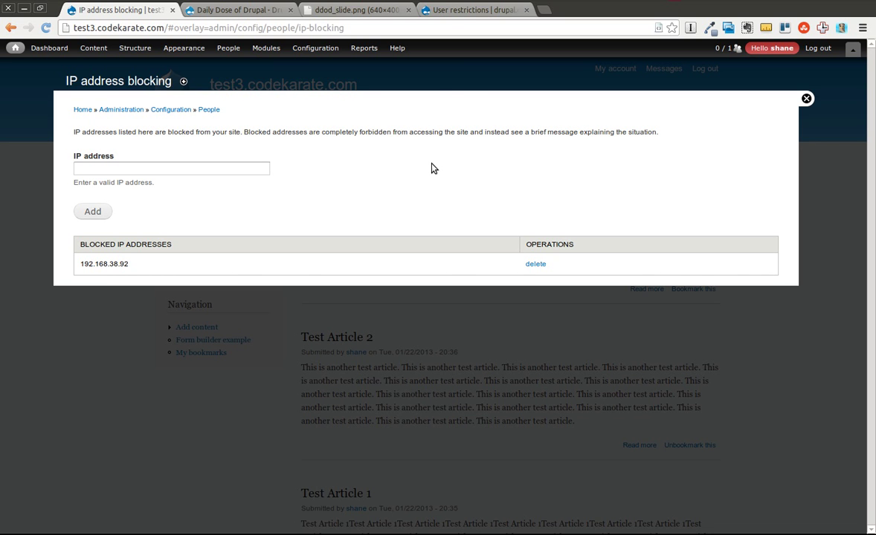
Check the User restrictions 7.x-1.0-beta9 download on drupal.org, then go to the site's Modules page.
{"action": "left_click", "coordinate": [446, 10]}
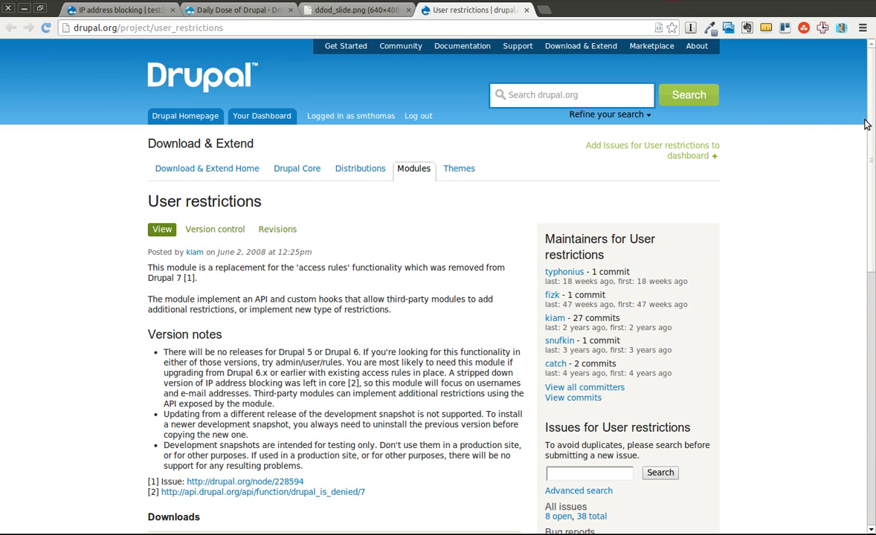
{"action": "left_click_drag", "start_coordinate": [871, 119], "coordinate": [871, 186]}
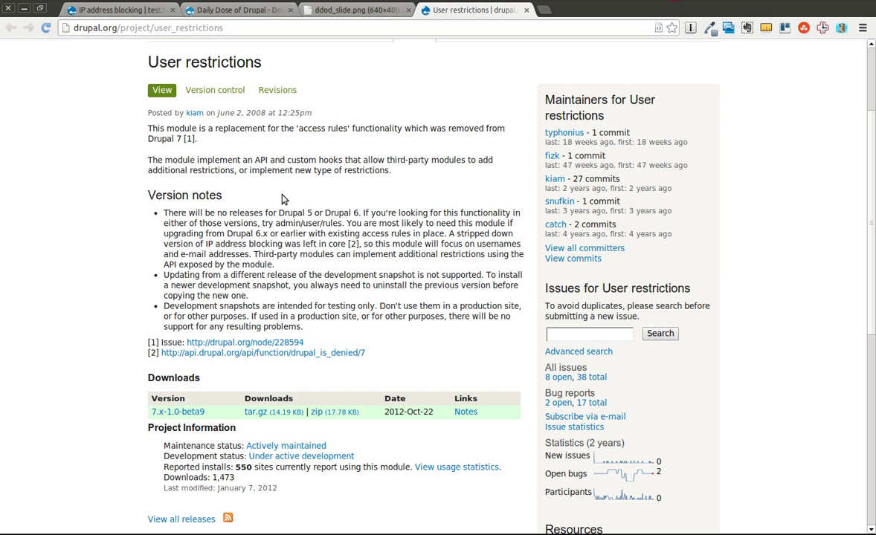
{"action": "left_click", "coordinate": [119, 10]}
{"action": "left_click", "coordinate": [265, 48]}
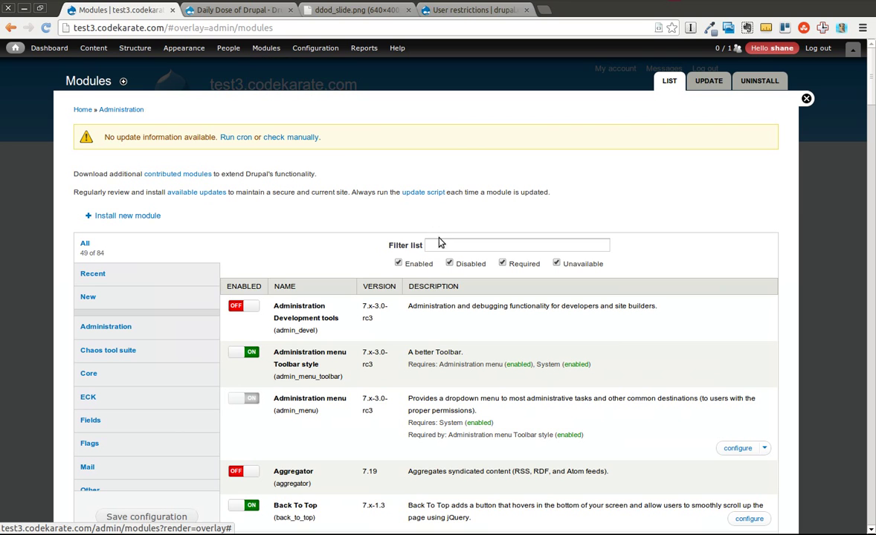
Filter modules by 'user res', enable User restrictions and User restrictions UI, and save.
{"action": "left_click", "coordinate": [446, 244]}
{"action": "type", "text": "user res"}
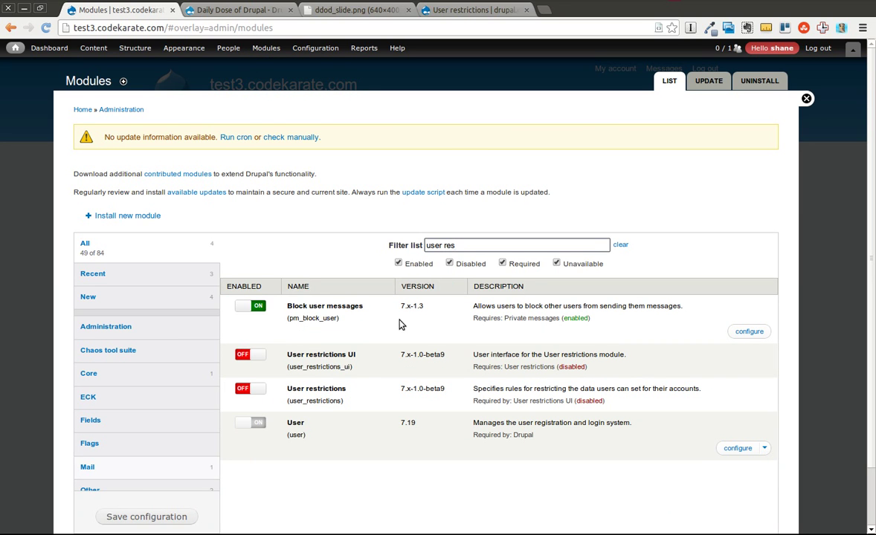
{"action": "left_click", "coordinate": [251, 355]}
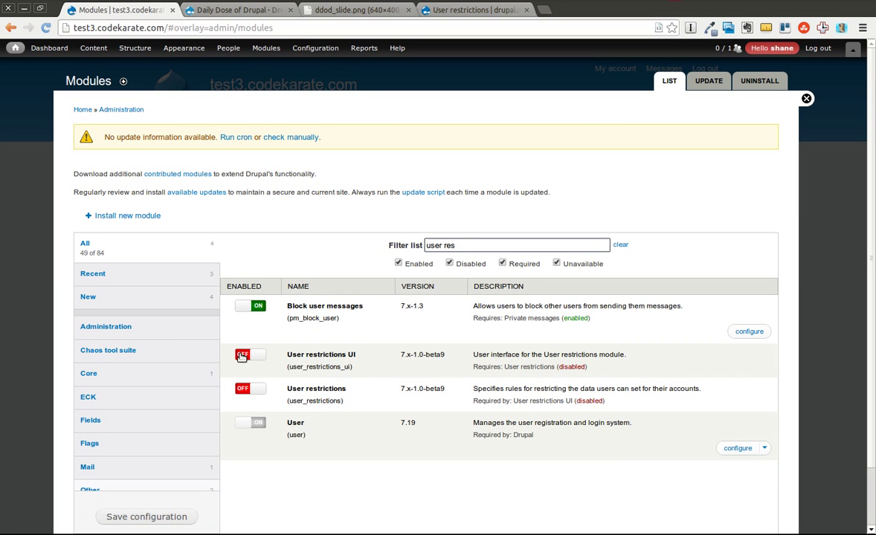
{"action": "left_click", "coordinate": [251, 389]}
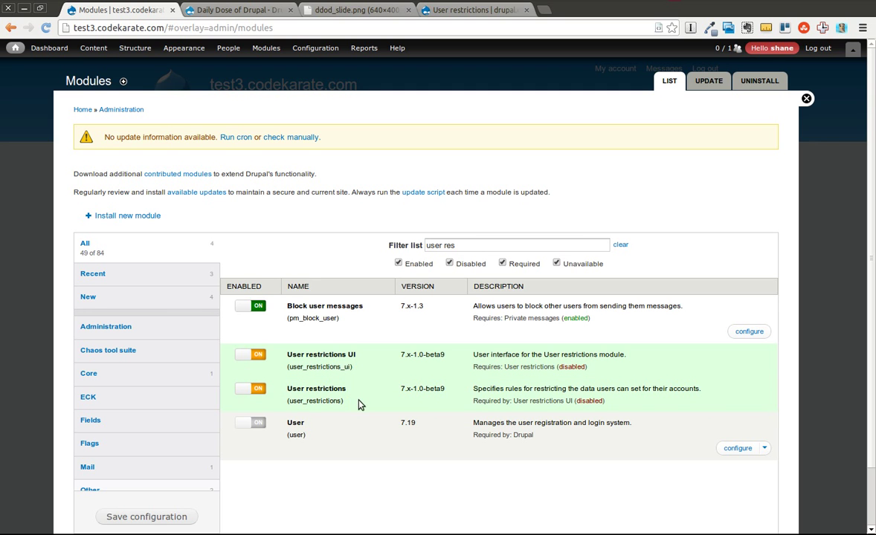
{"action": "scroll", "coordinate": [871, 247], "scroll_direction": "down", "scroll_amount": 1}
{"action": "scroll", "coordinate": [871, 247], "scroll_direction": "down", "scroll_amount": 2}
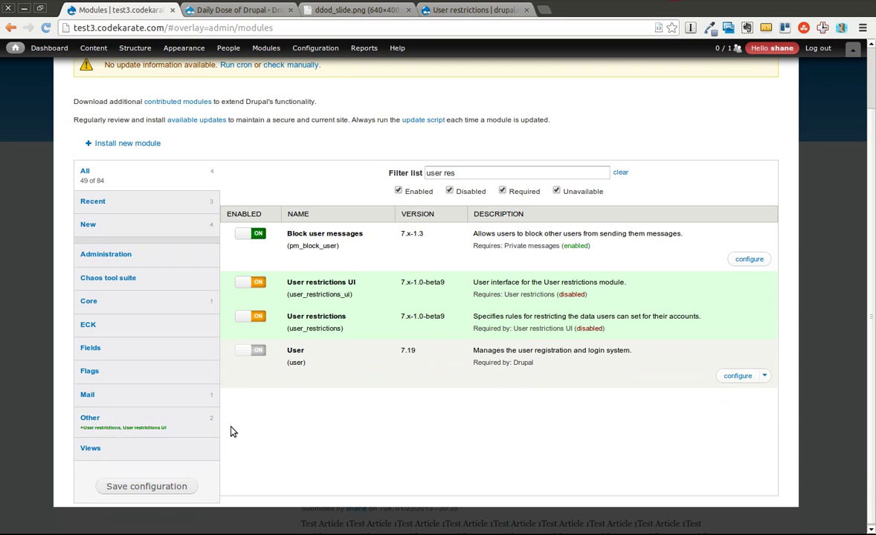
{"action": "left_click", "coordinate": [177, 487]}
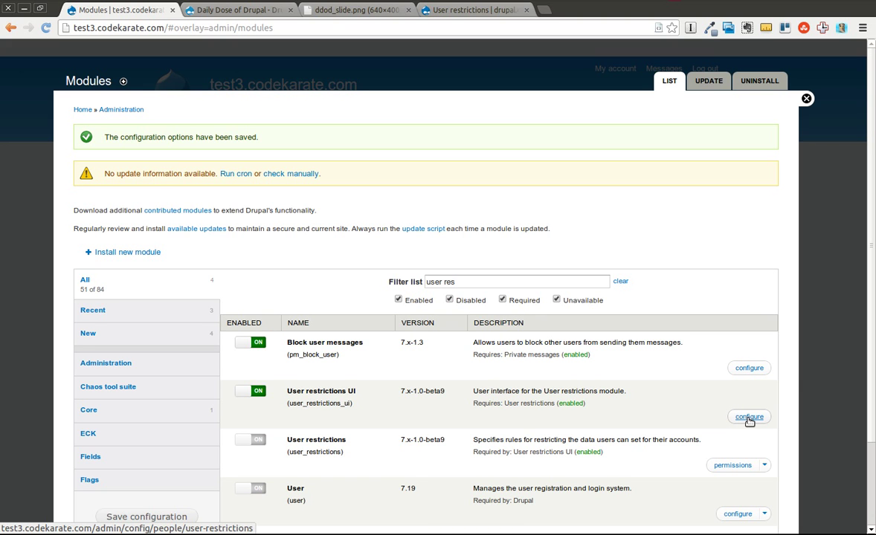
{"action": "left_click", "coordinate": [748, 417]}
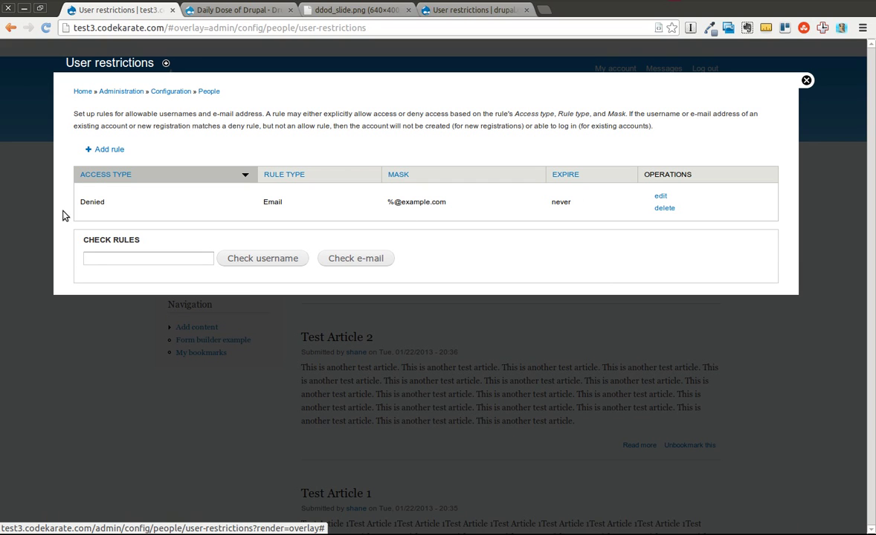
{"action": "left_click_drag", "start_coordinate": [79, 171], "coordinate": [667, 219]}
{"action": "left_click", "coordinate": [664, 208]}
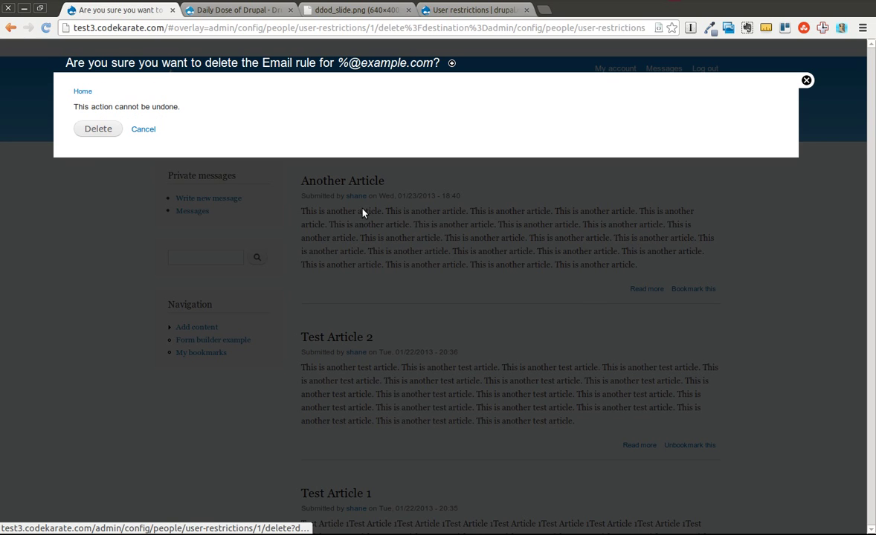
{"action": "left_click", "coordinate": [87, 131]}
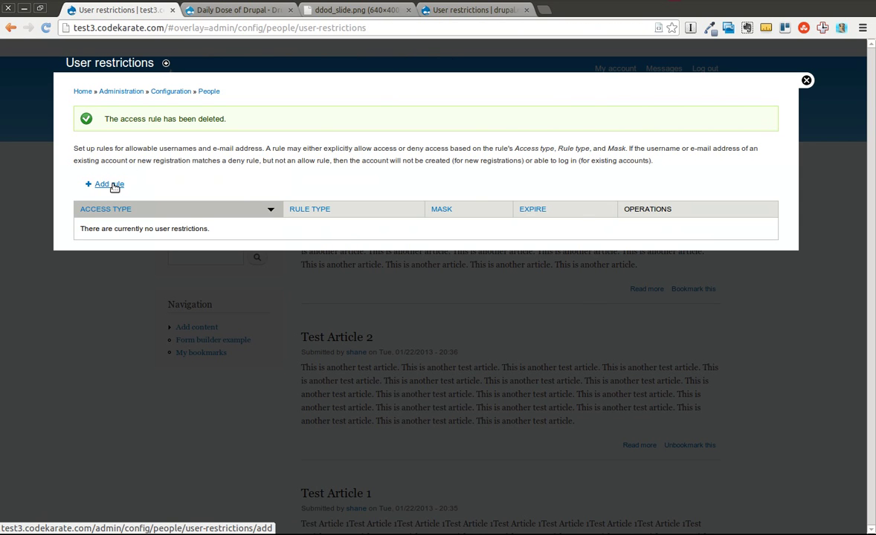
{"action": "left_click", "coordinate": [113, 185]}
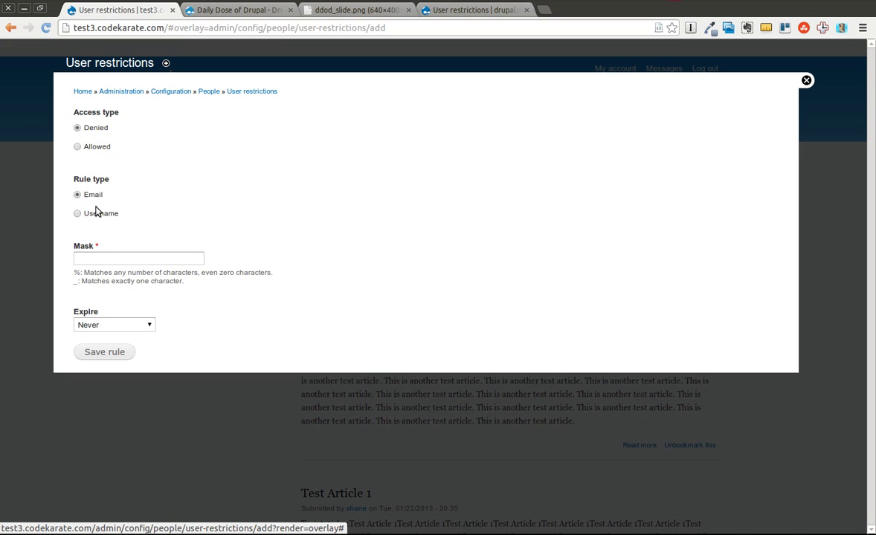
{"action": "left_click", "coordinate": [108, 259]}
{"action": "type", "text": "%"}
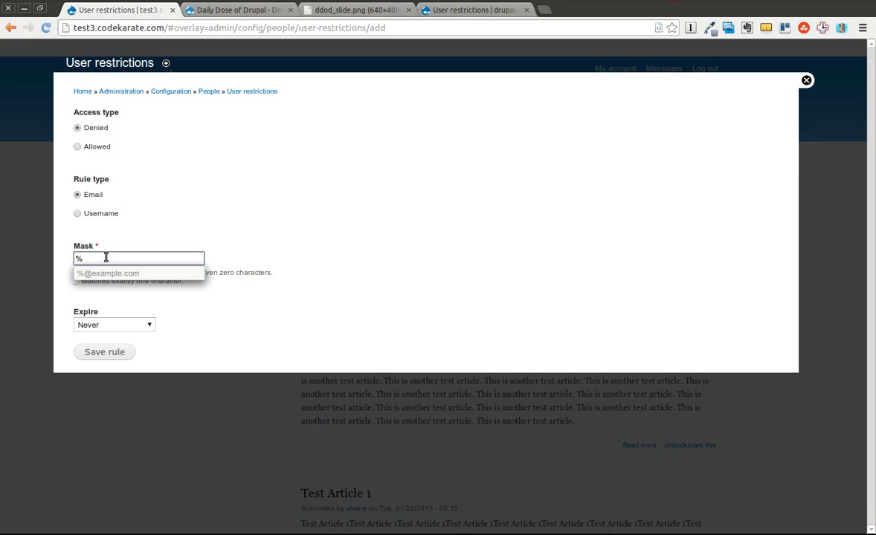
{"action": "left_click", "coordinate": [118, 246]}
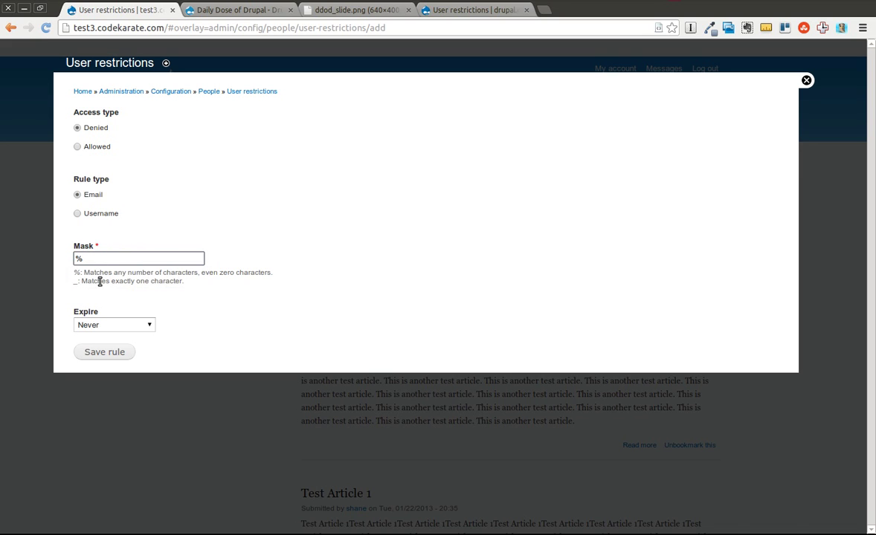
{"action": "left_click", "coordinate": [112, 259]}
{"action": "type", "text": "@"}
{"action": "key", "text": "Down"}
{"action": "key", "text": "Return"}
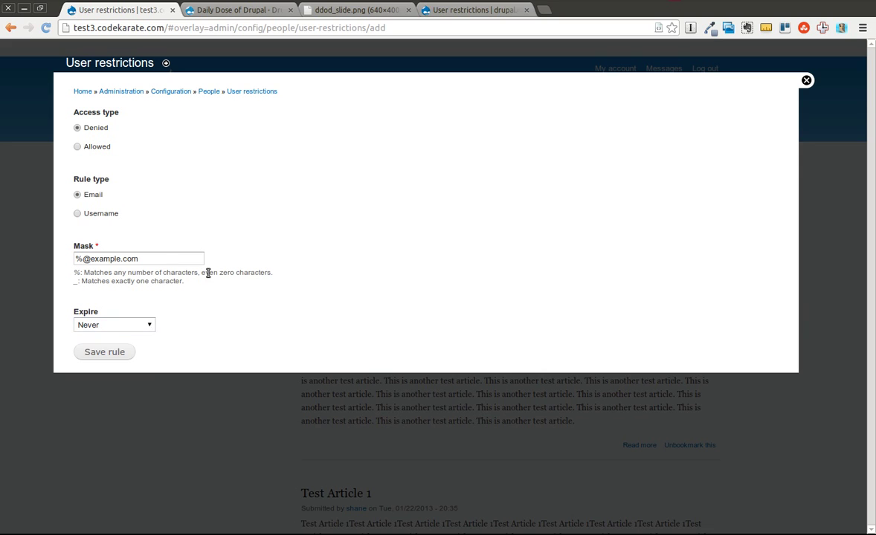
{"action": "left_click", "coordinate": [136, 324]}
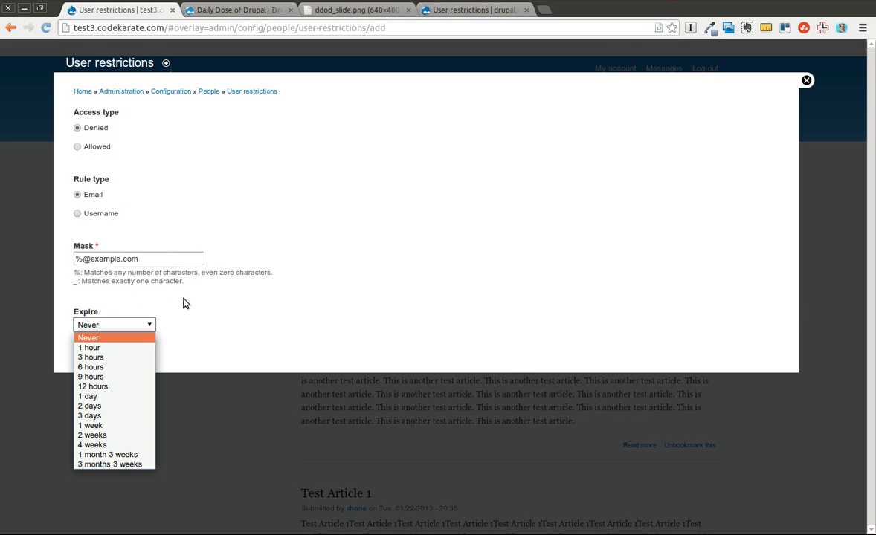
{"action": "left_click", "coordinate": [163, 316]}
{"action": "left_click", "coordinate": [145, 325]}
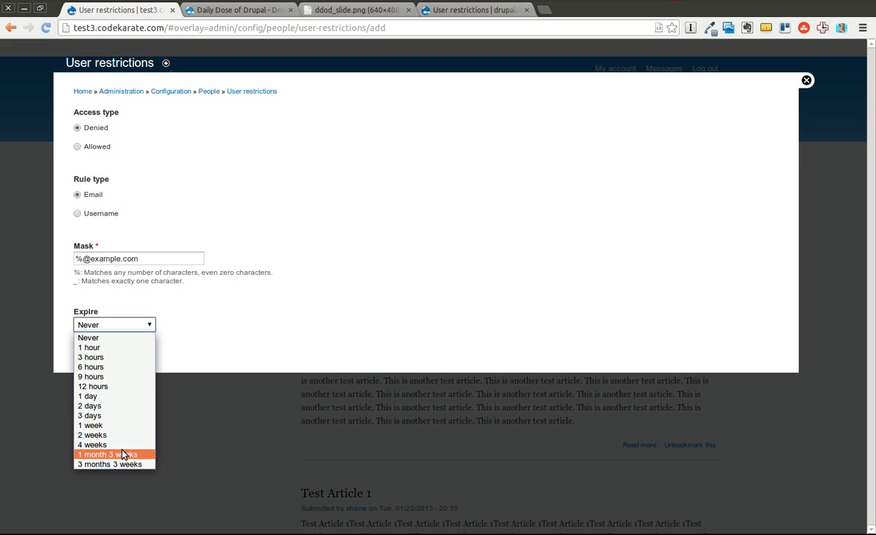
{"action": "left_click", "coordinate": [189, 344]}
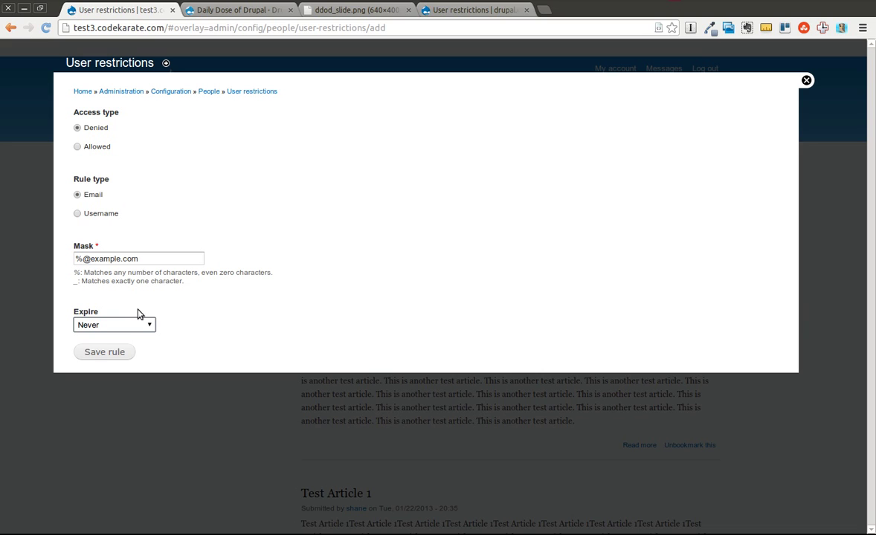
{"action": "left_click", "coordinate": [106, 351]}
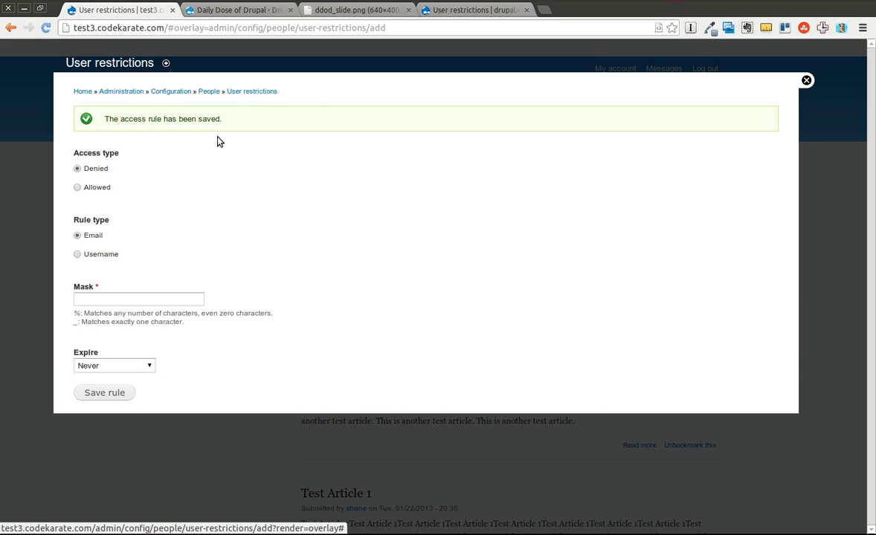
Check rules against an example.com address (denied) and a test.com address (allowed).
{"action": "left_click", "coordinate": [233, 93]}
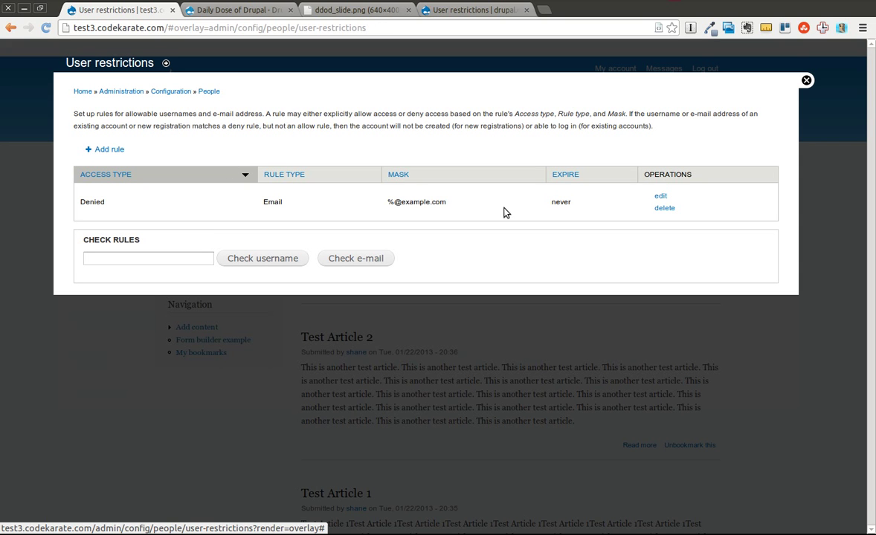
{"action": "left_click", "coordinate": [186, 259]}
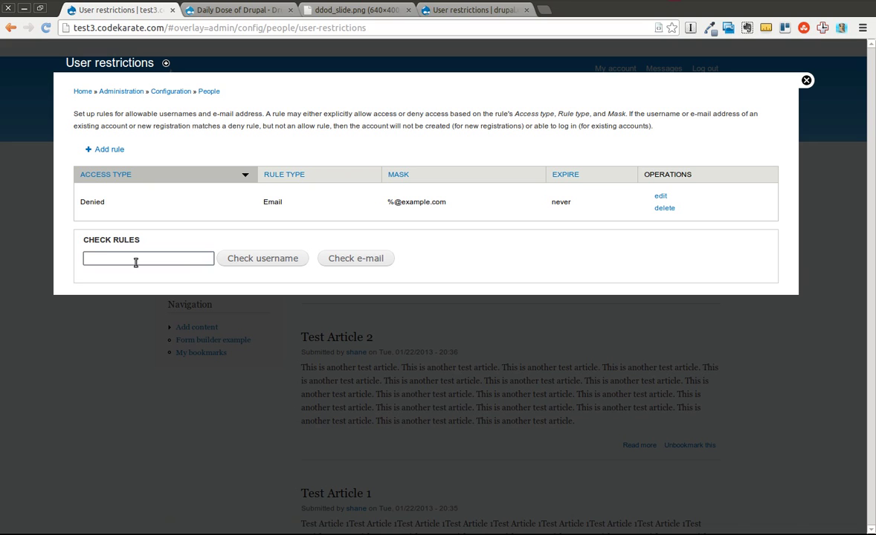
{"action": "type", "text": "shane@example.com"}
{"action": "left_click", "coordinate": [366, 260]}
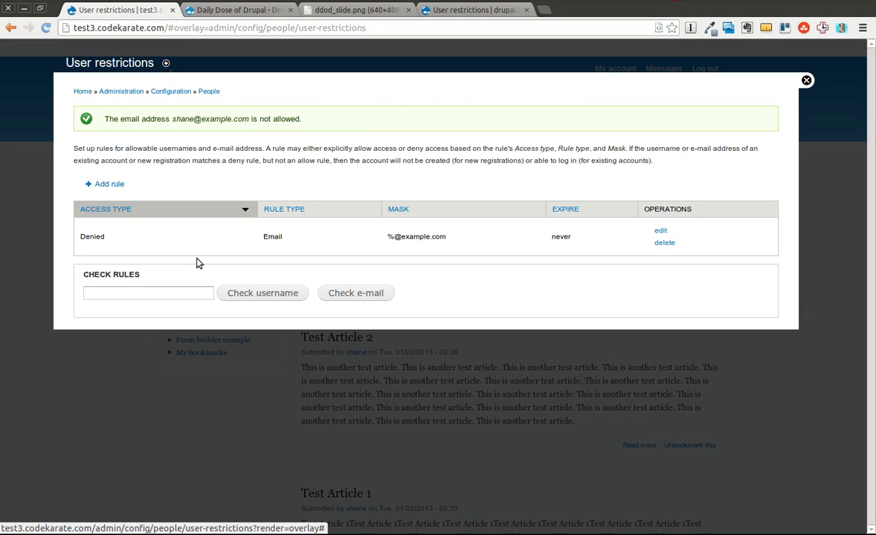
{"action": "left_click", "coordinate": [170, 293]}
{"action": "type", "text": "shane@test.com"}
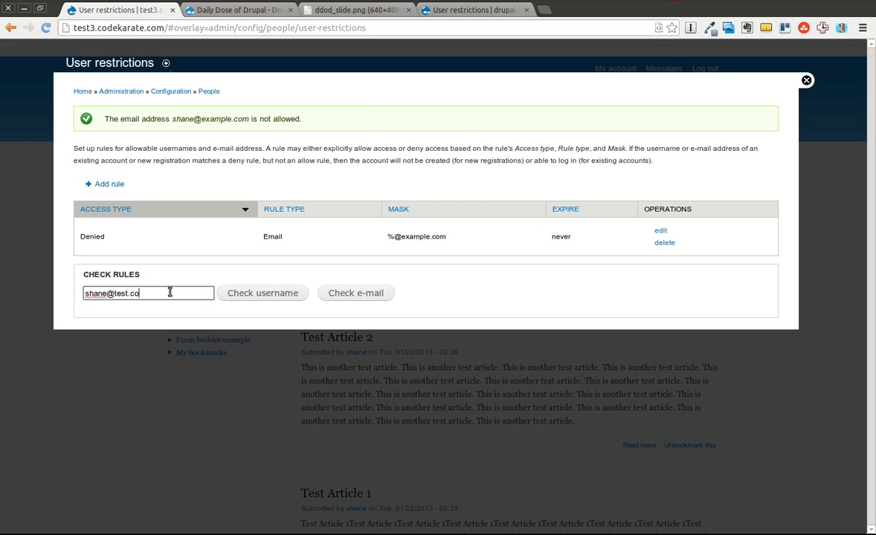
{"action": "left_click", "coordinate": [364, 294]}
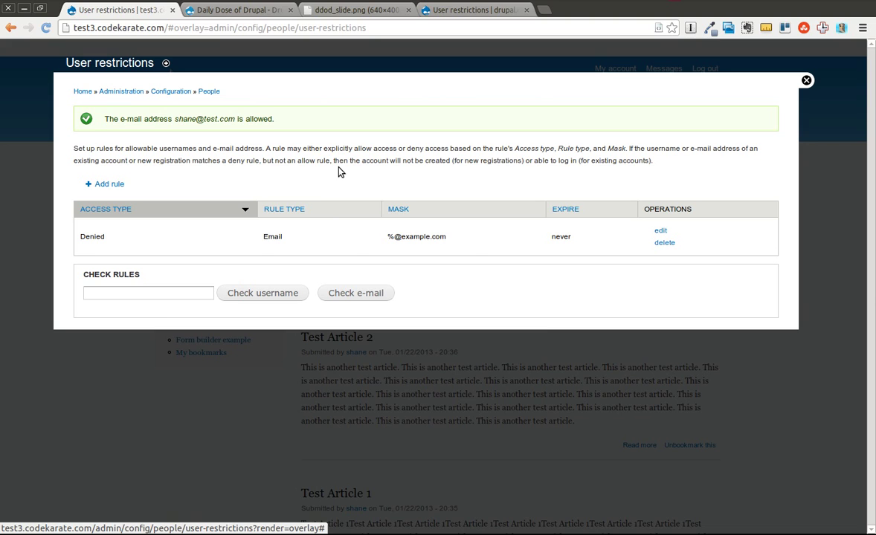
{"action": "key", "text": "alt+Tab"}
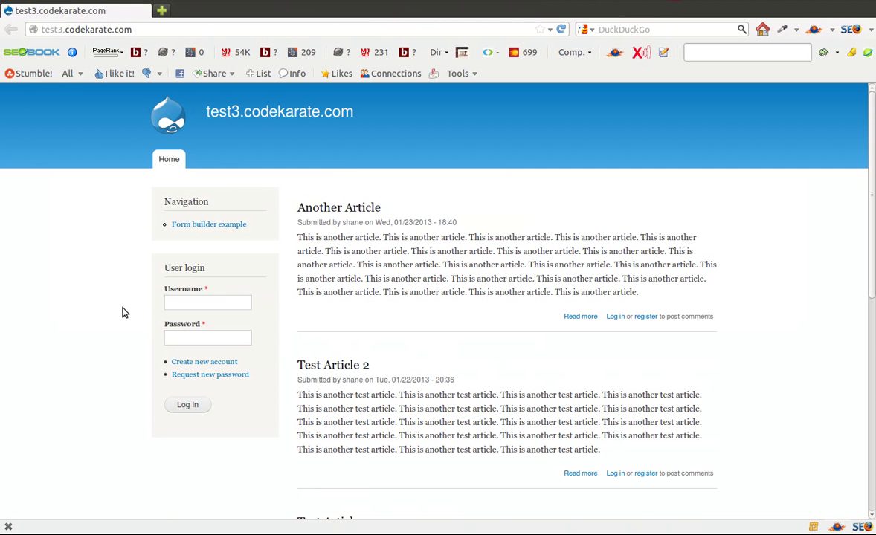
Try registering username 'example' with an example.com e-mail address.
{"action": "left_click", "coordinate": [225, 303]}
{"action": "left_click", "coordinate": [208, 362]}
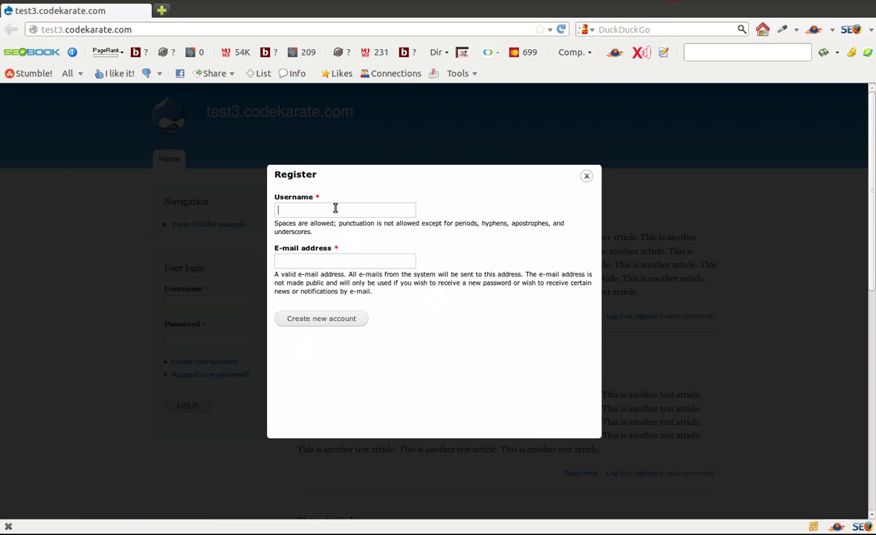
{"action": "type", "text": "example"}
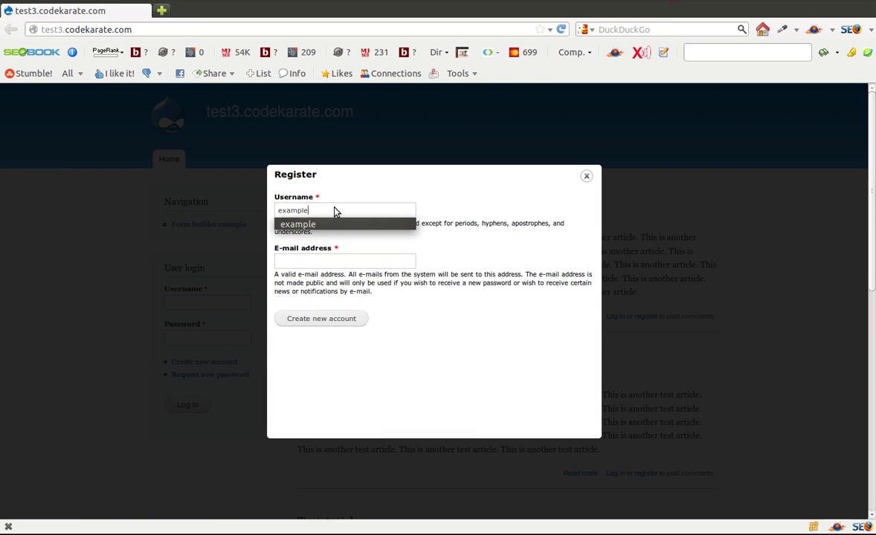
{"action": "key", "text": "Tab"}
{"action": "type", "text": "shane@example.com"}
{"action": "left_click", "coordinate": [332, 320]}
Highlight the not-allowed error message and the username value 'example'.
{"action": "left_click_drag", "start_coordinate": [306, 202], "coordinate": [521, 205]}
{"action": "left_click", "coordinate": [521, 206]}
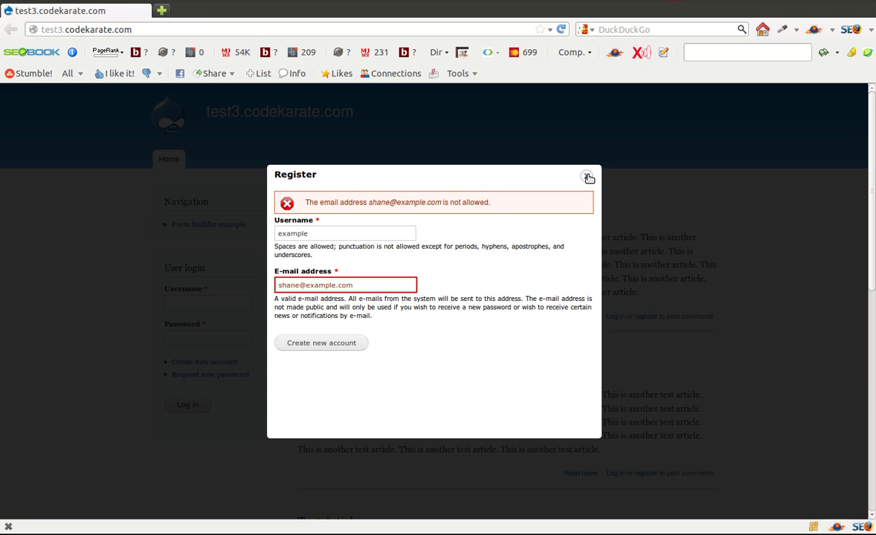
{"action": "double_click", "coordinate": [279, 233]}
{"action": "left_click", "coordinate": [354, 236]}
{"action": "double_click", "coordinate": [272, 233]}
{"action": "left_click", "coordinate": [369, 255]}
{"action": "left_click_drag", "start_coordinate": [372, 237], "coordinate": [272, 231]}
{"action": "left_click", "coordinate": [347, 256]}
{"action": "key", "text": "alt+Tab"}
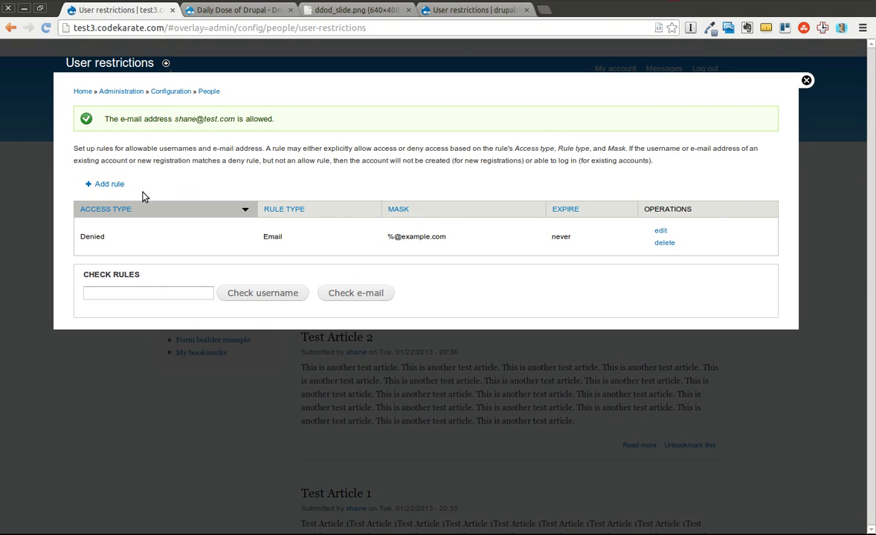